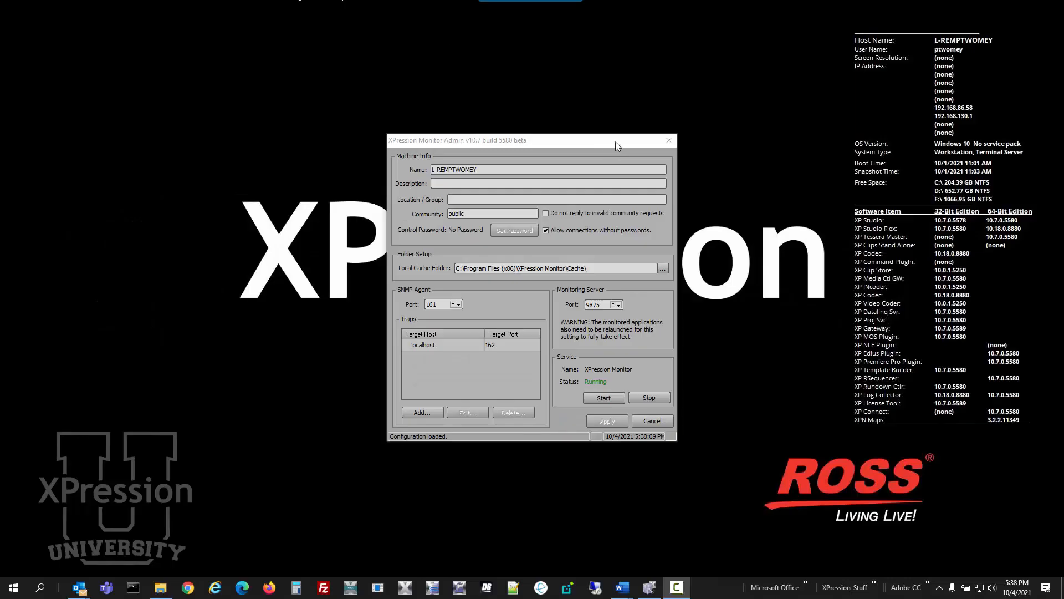
Step: Close the XPression Monitor Admin window and launch XPression Status Client
{"action": "left_click", "coordinate": [669, 141]}
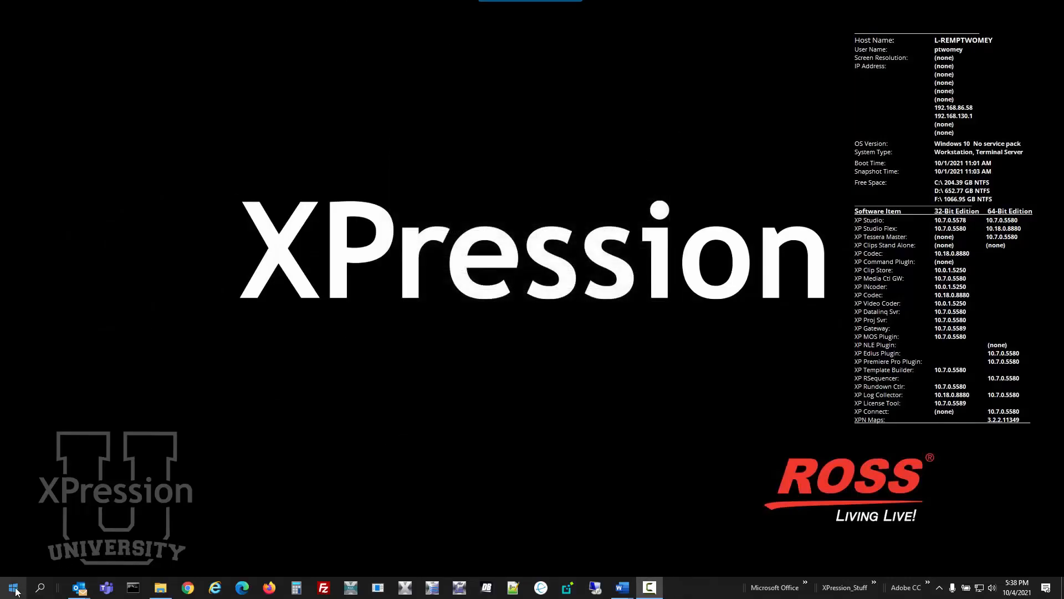
{"action": "left_click", "coordinate": [16, 591]}
{"action": "scroll", "coordinate": [67, 400], "scroll_direction": "down", "scroll_amount": 15}
{"action": "scroll", "coordinate": [67, 401], "scroll_direction": "down", "scroll_amount": 15}
{"action": "scroll", "coordinate": [67, 401], "scroll_direction": "down", "scroll_amount": 5}
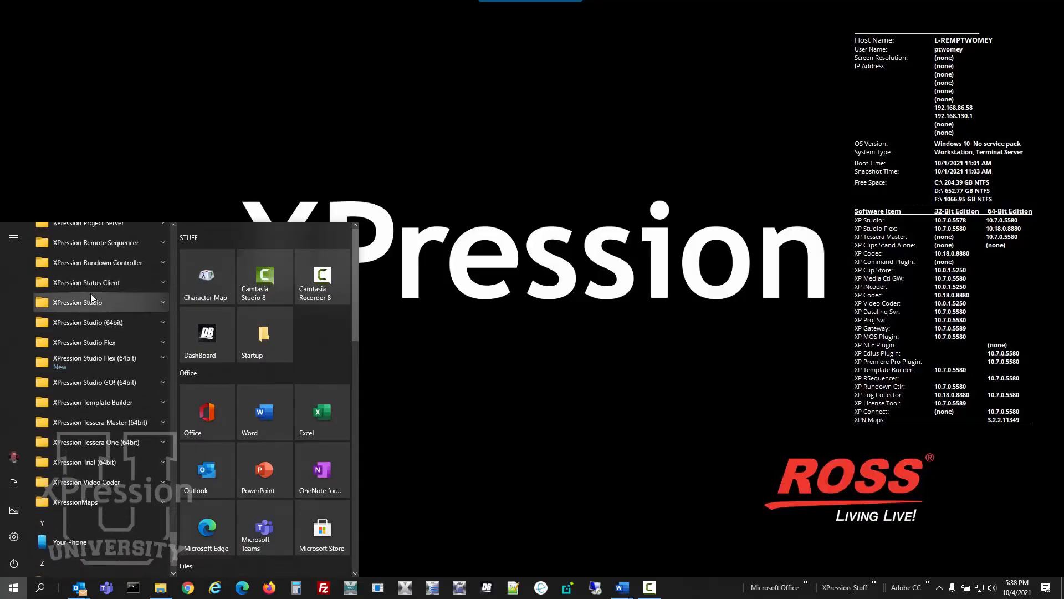
{"action": "left_click", "coordinate": [95, 285]}
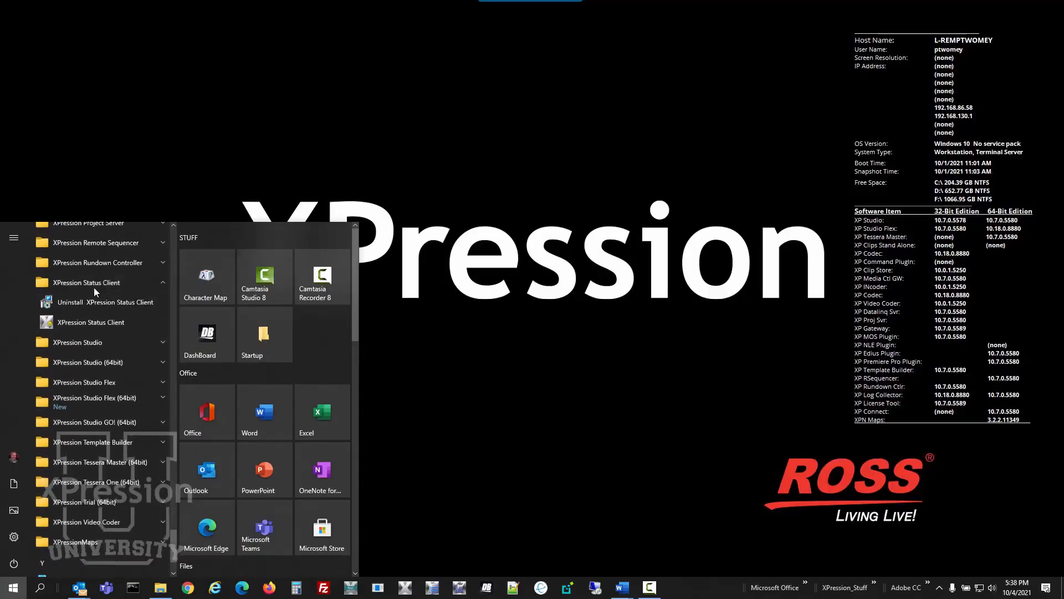
{"action": "left_click", "coordinate": [101, 321]}
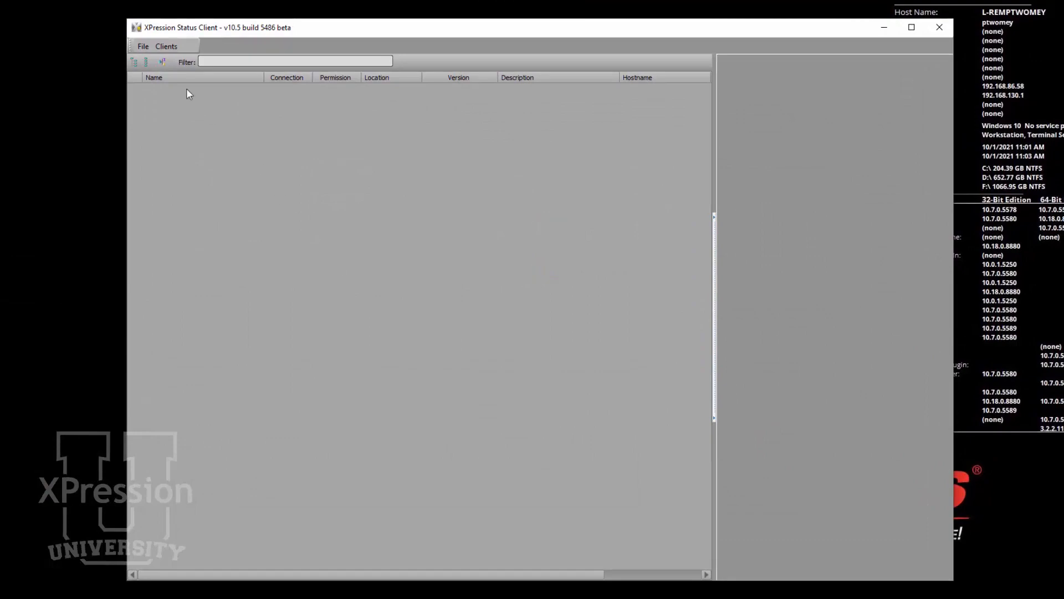
Step: Check the Auto Discovery broadcast address in the Status Client settings and accept it
{"action": "left_click", "coordinate": [142, 47]}
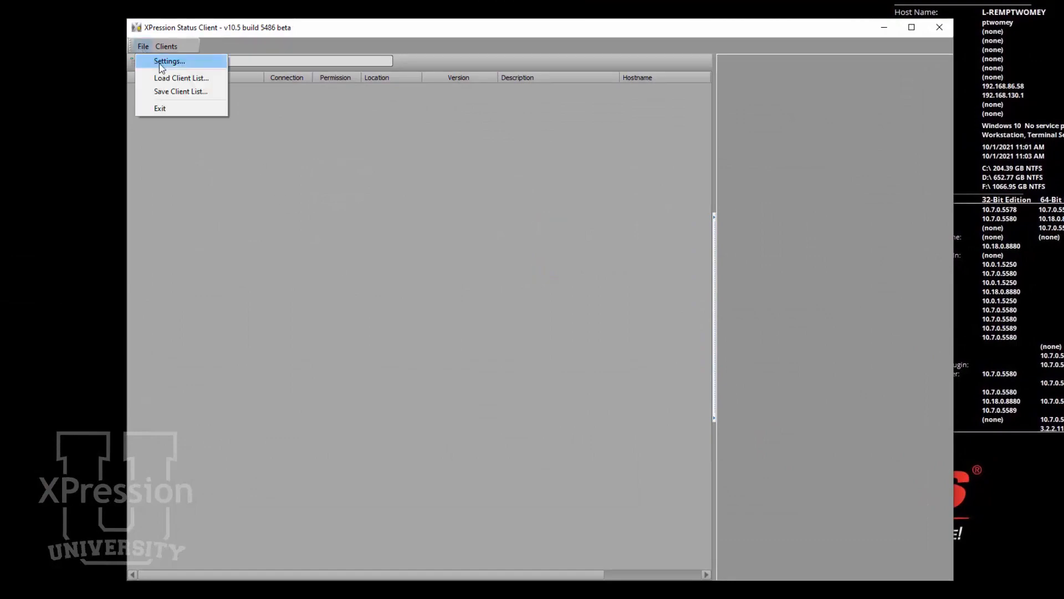
{"action": "left_click", "coordinate": [161, 61]}
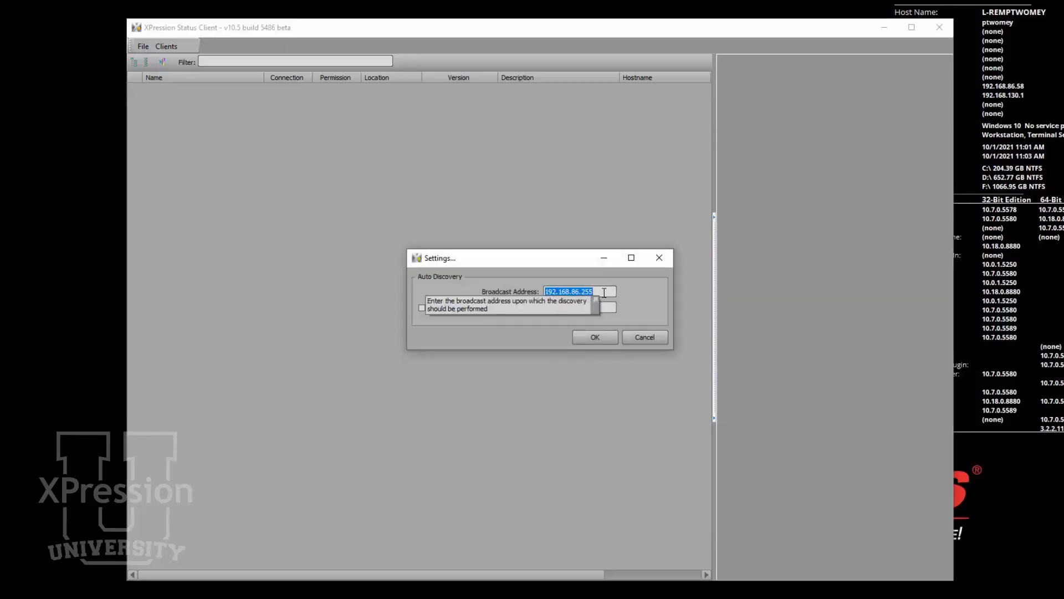
{"action": "left_click", "coordinate": [604, 292]}
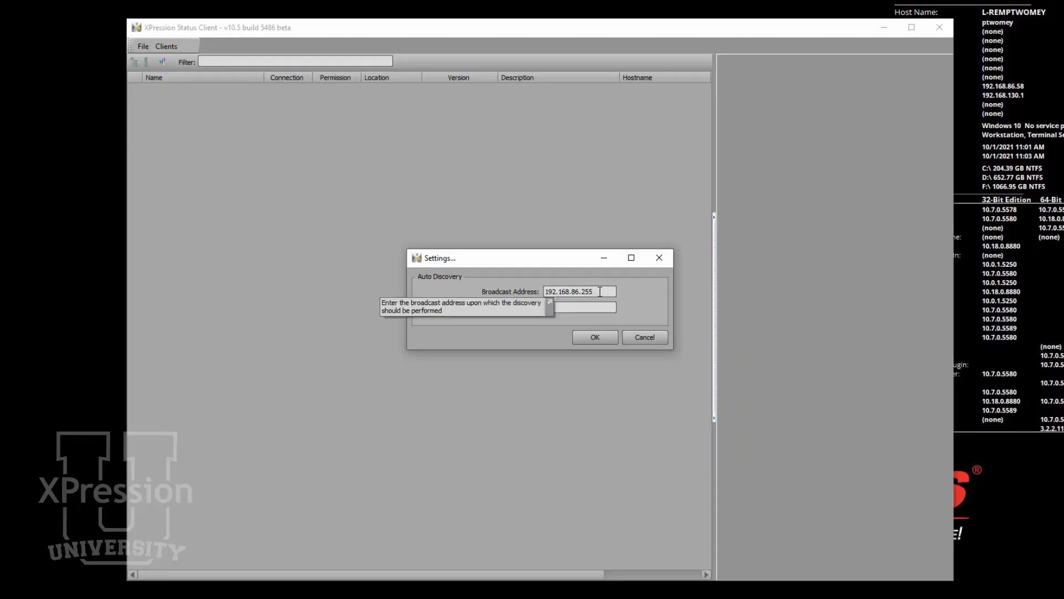
{"action": "left_click", "coordinate": [598, 339]}
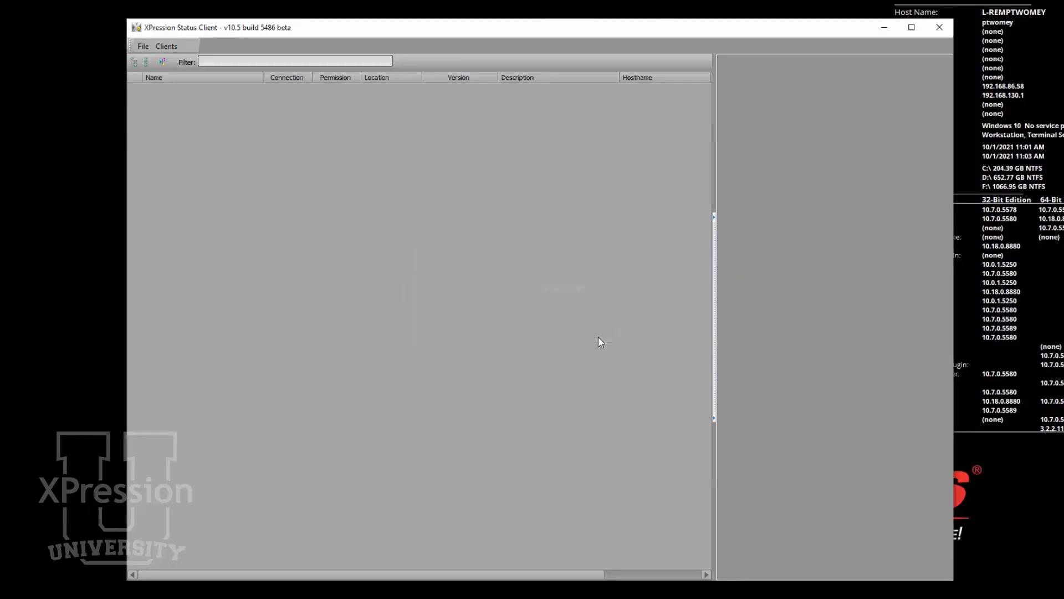
Step: Auto-discover the clients on the network, select all of them and add them to the client list
{"action": "left_click", "coordinate": [167, 48]}
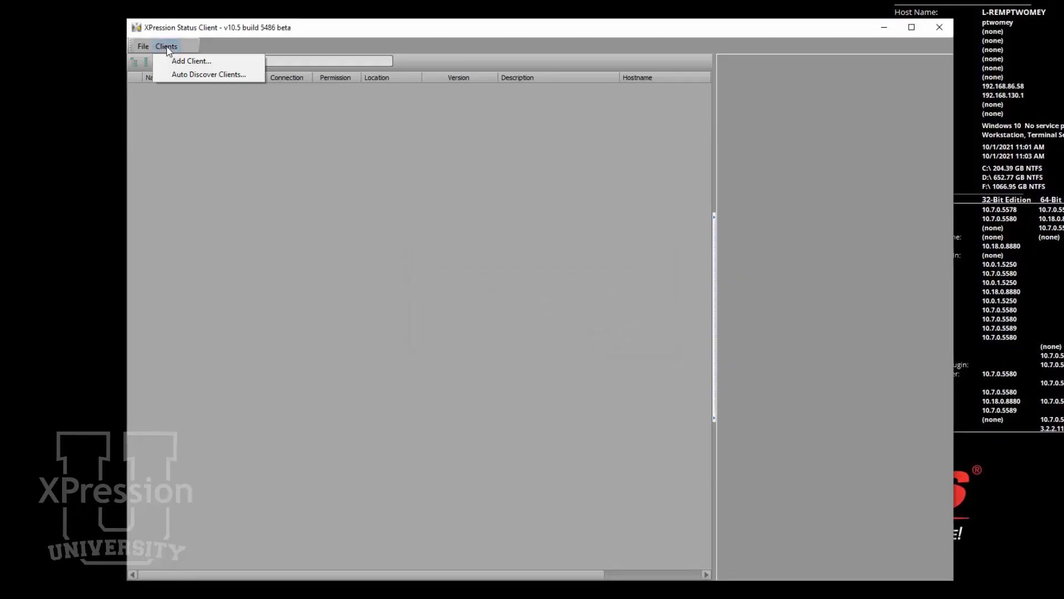
{"action": "left_click", "coordinate": [241, 74]}
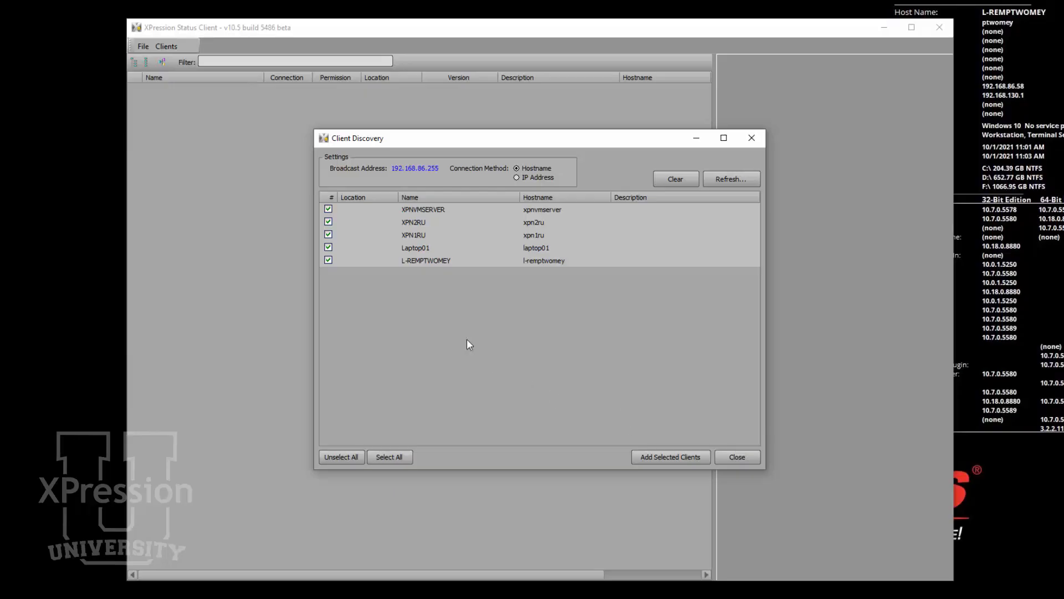
{"action": "left_click", "coordinate": [348, 458]}
{"action": "left_click", "coordinate": [403, 462]}
{"action": "left_click", "coordinate": [686, 456]}
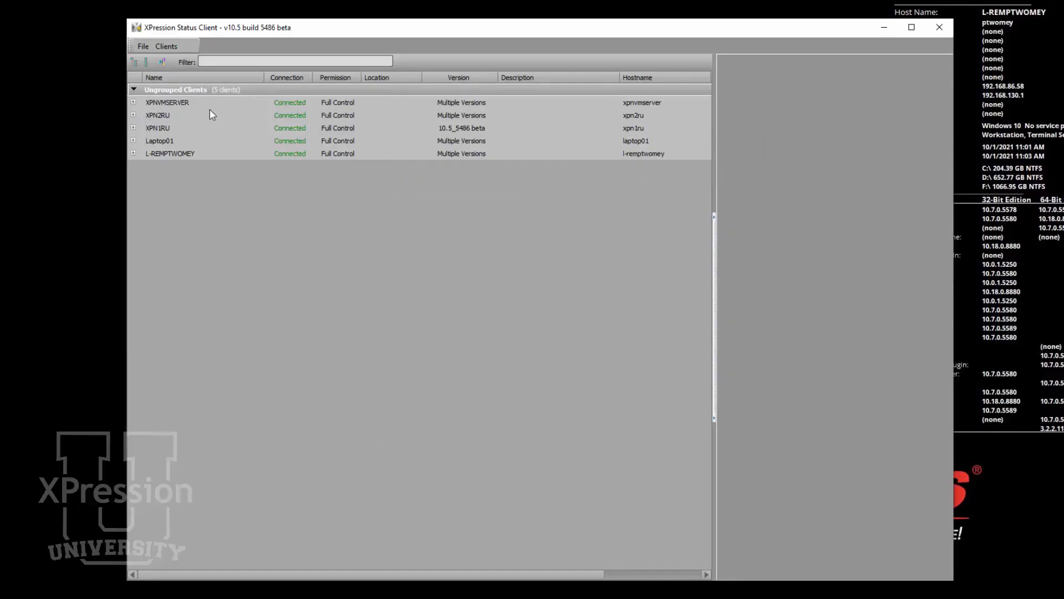
Step: Examine the XPression applications and versions installed on the XPNVMSERVER client, then collapse its list
{"action": "left_click", "coordinate": [191, 104]}
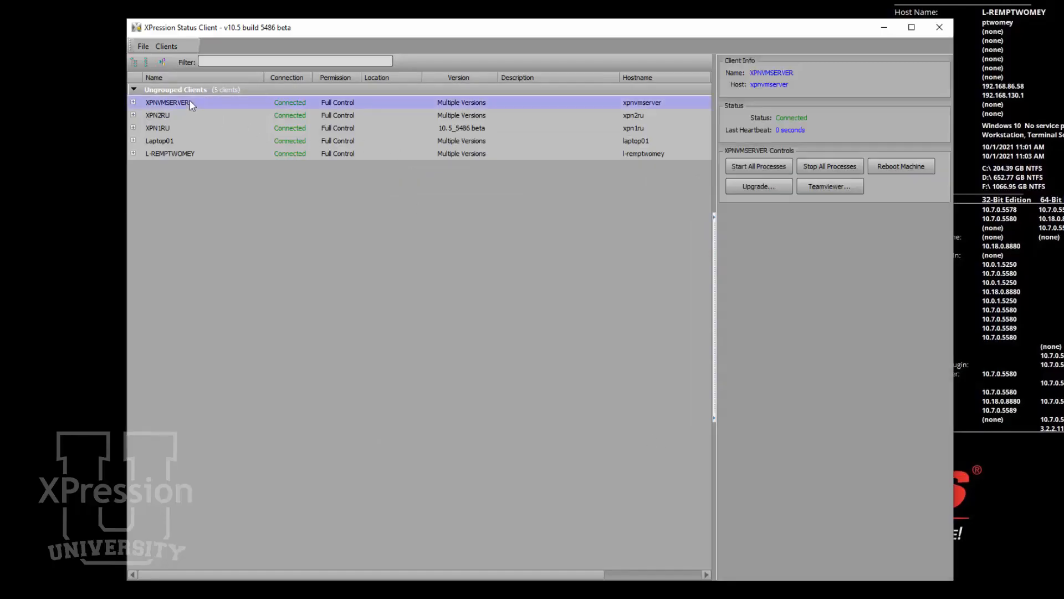
{"action": "left_click", "coordinate": [135, 105]}
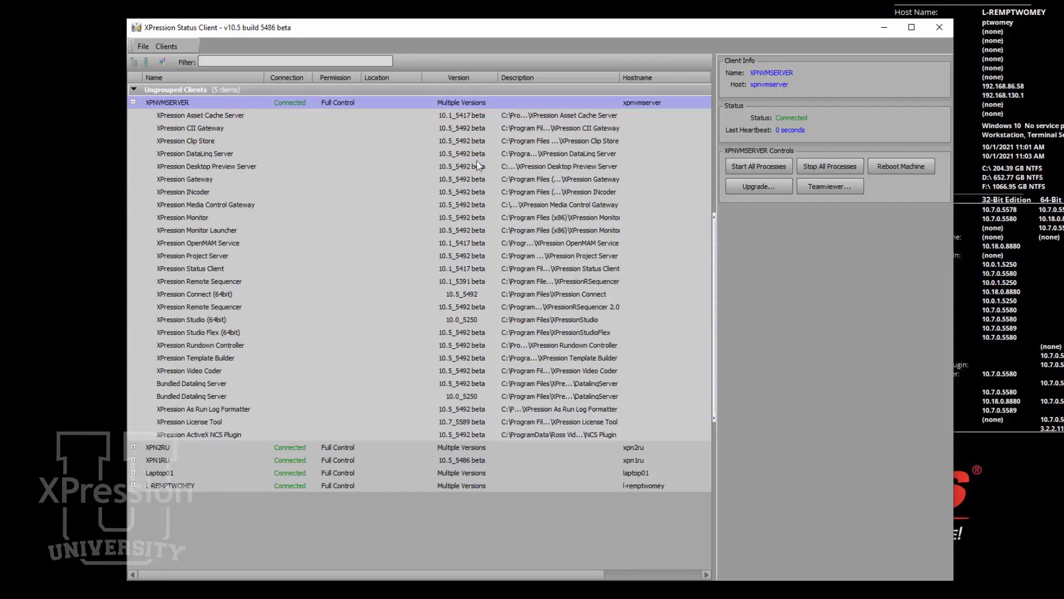
{"action": "left_click", "coordinate": [134, 101]}
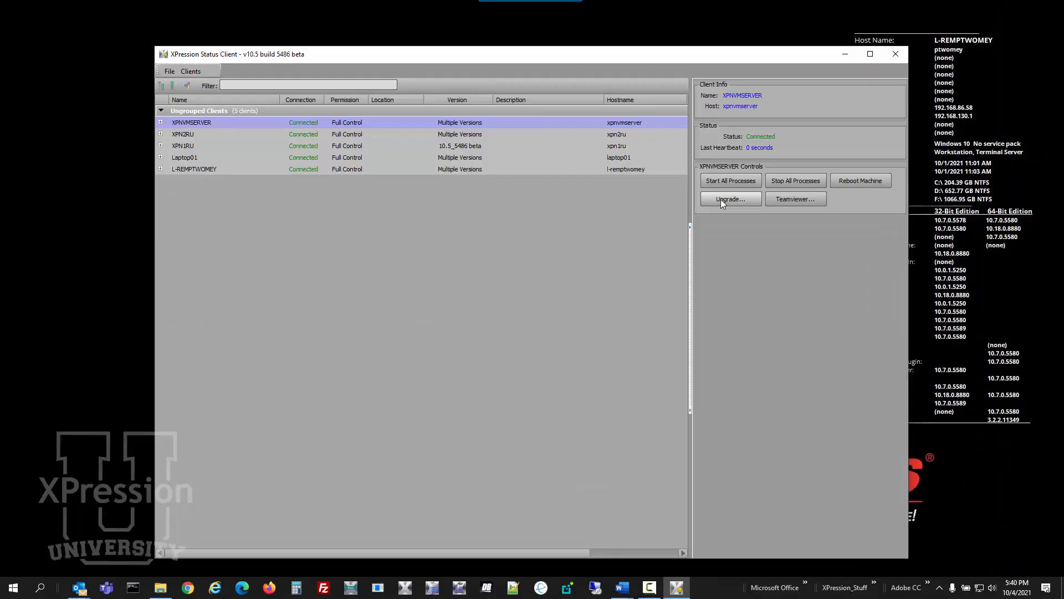
Step: Upgrade XPNVMSERVER using the xpGateway, xpProjectServer and XPression-RSequencer-x64 installers from the 10.5_5486 folder in Downloads\!ROSS XPression
{"action": "left_click", "coordinate": [720, 199]}
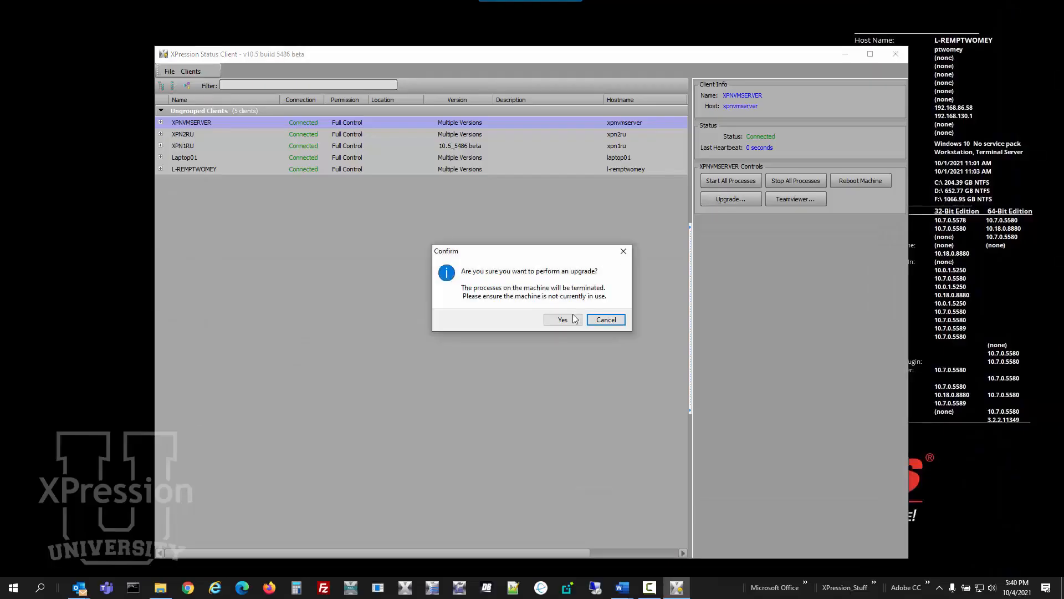
{"action": "left_click", "coordinate": [563, 319]}
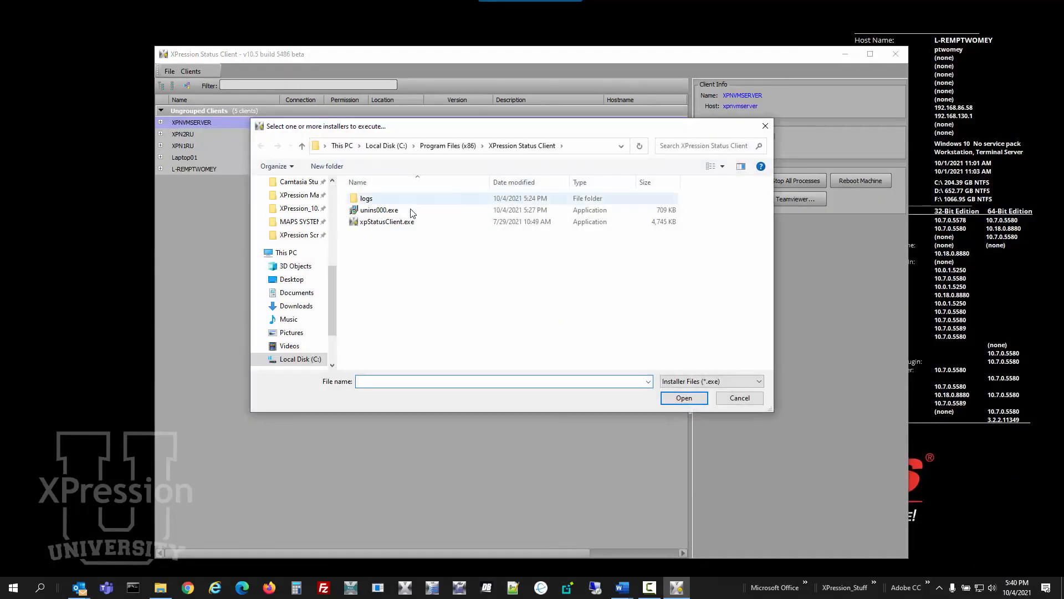
{"action": "left_click_drag", "start_coordinate": [333, 281], "coordinate": [326, 191]}
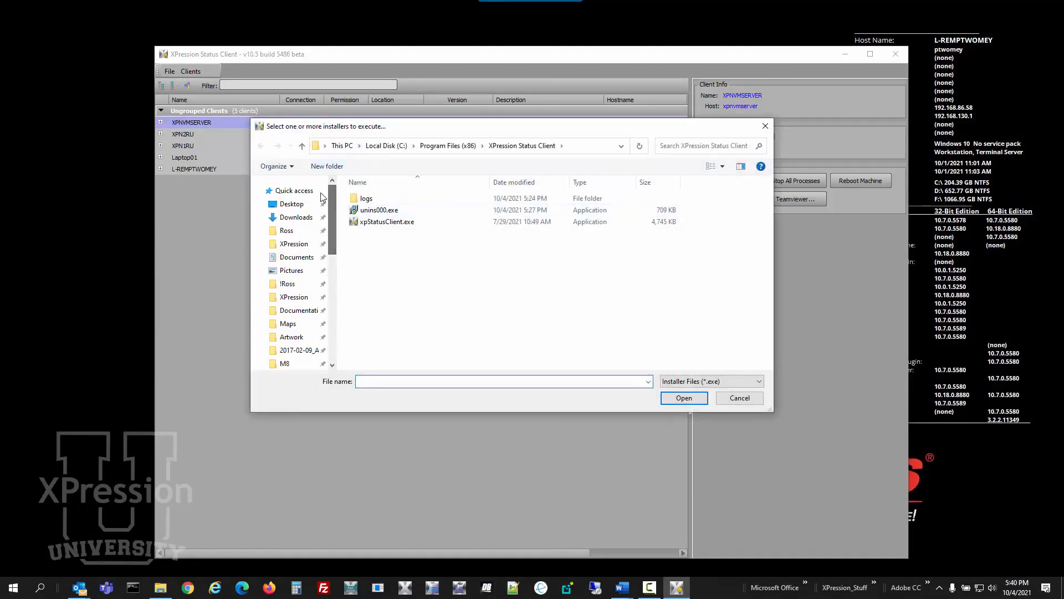
{"action": "left_click", "coordinate": [294, 217]}
{"action": "double_click", "coordinate": [370, 198]}
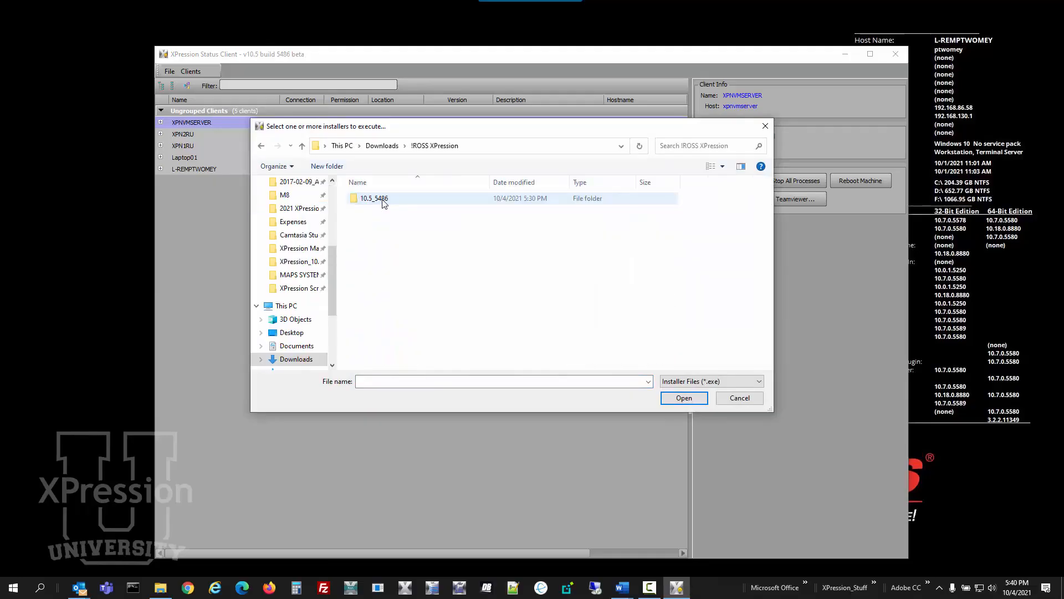
{"action": "double_click", "coordinate": [382, 200]}
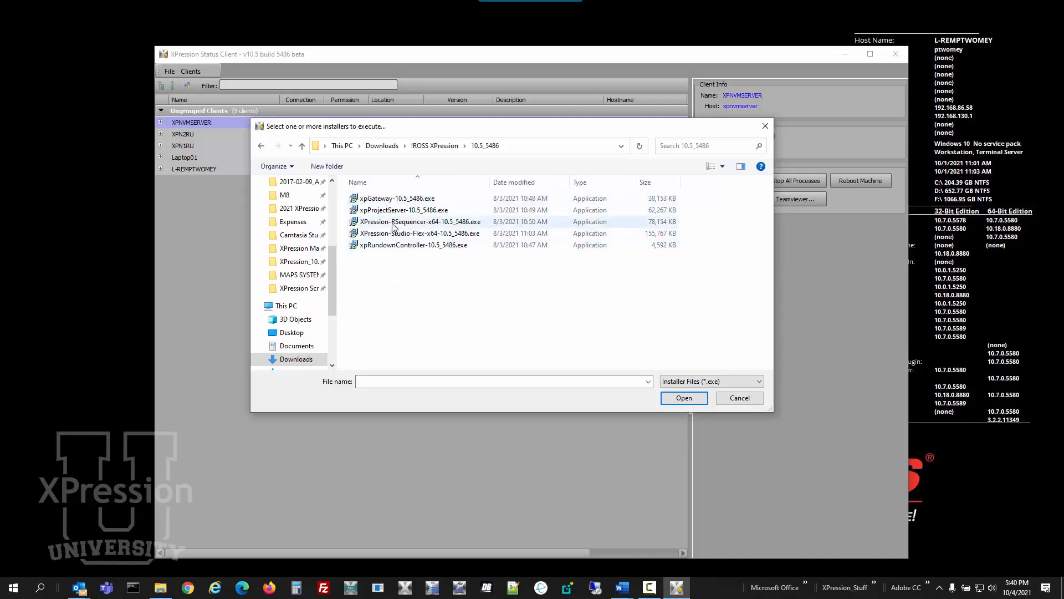
{"action": "left_click", "coordinate": [394, 222], "text": "shift"}
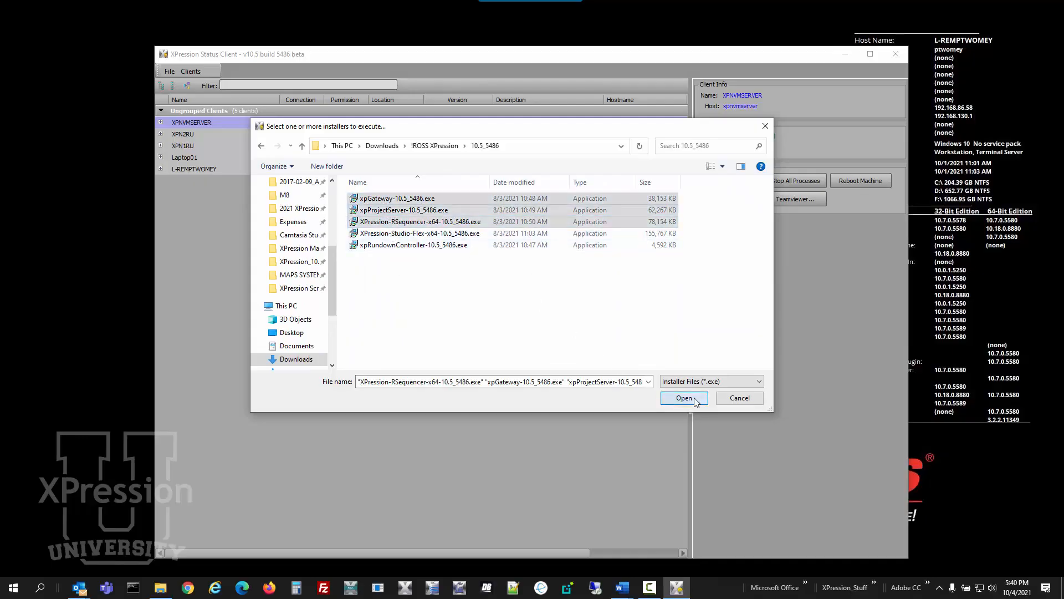
{"action": "left_click", "coordinate": [684, 398]}
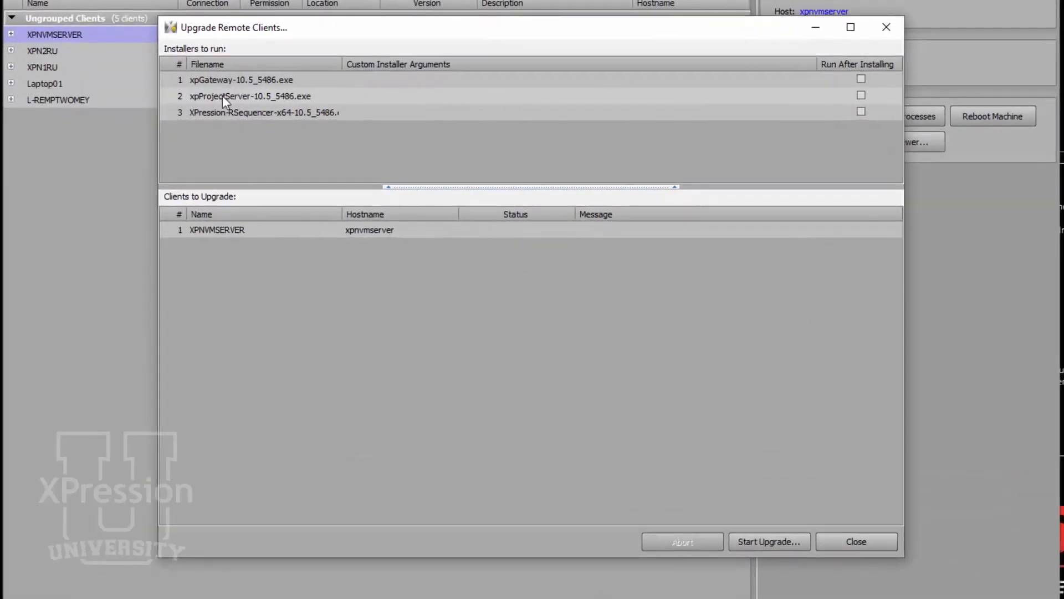
{"action": "left_click", "coordinate": [780, 542]}
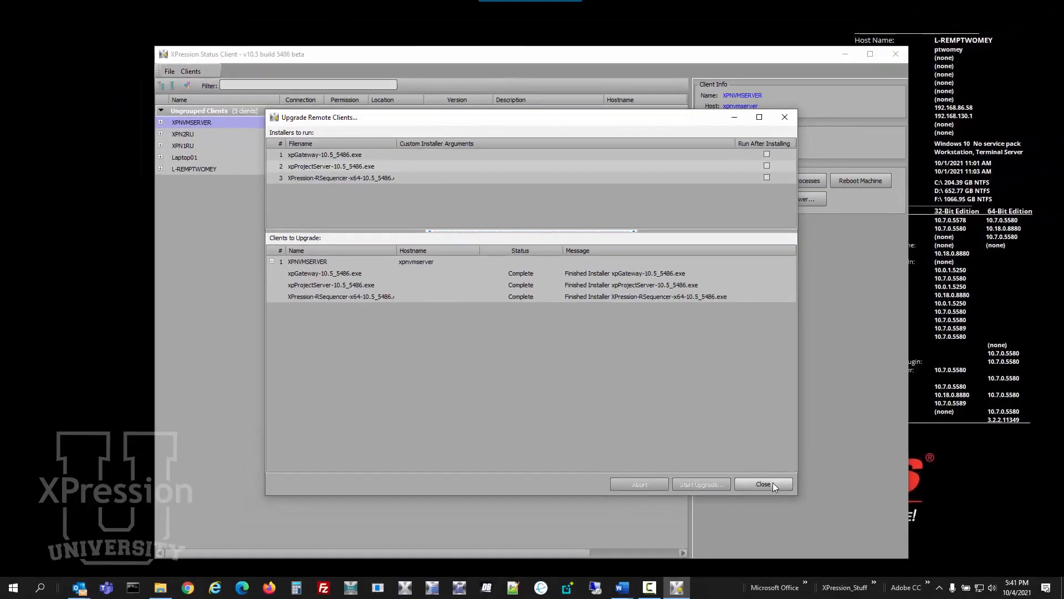
{"action": "left_click", "coordinate": [763, 484]}
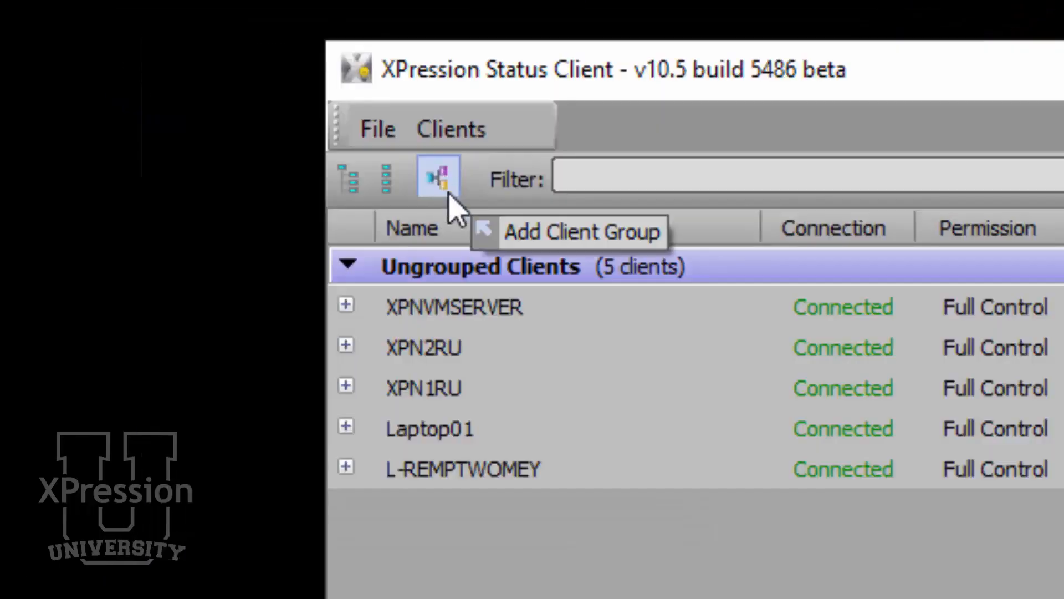
Step: Add two client groups named PCR1 and PCR2
{"action": "left_click", "coordinate": [439, 179]}
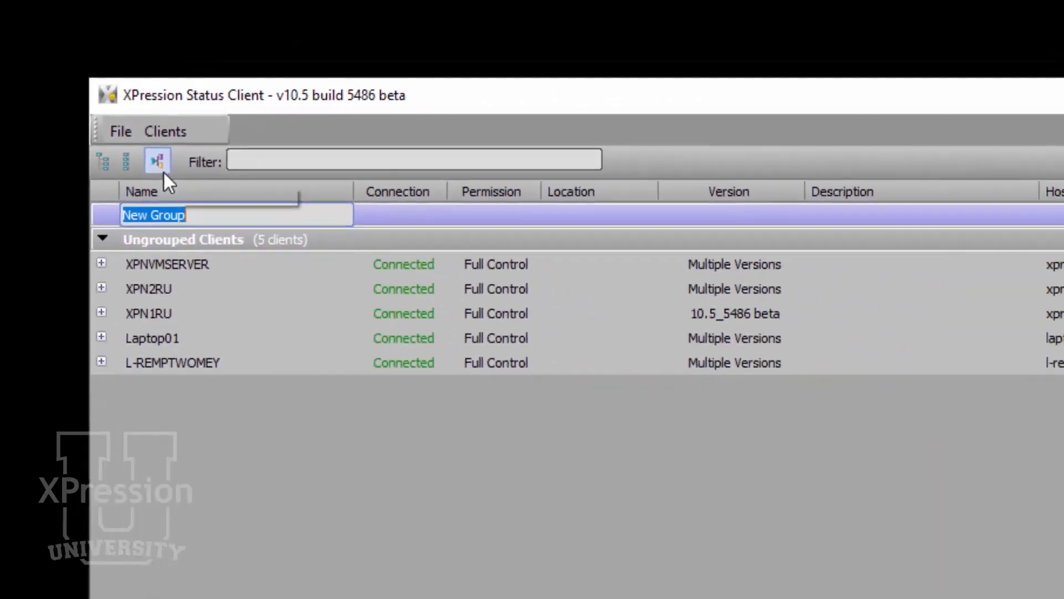
{"action": "type", "text": "PCR 1"}
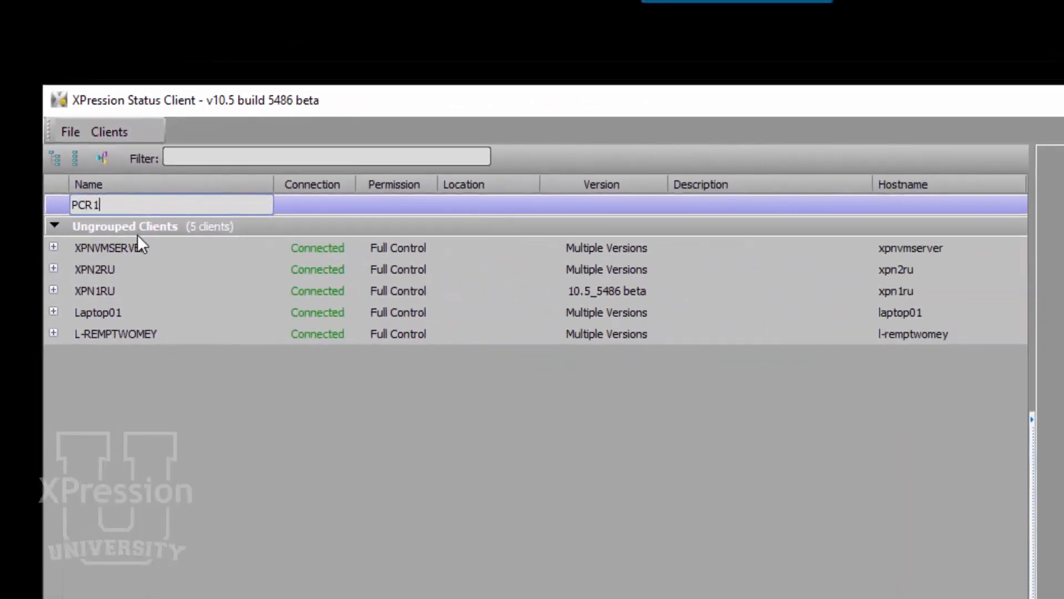
{"action": "key", "text": "Return"}
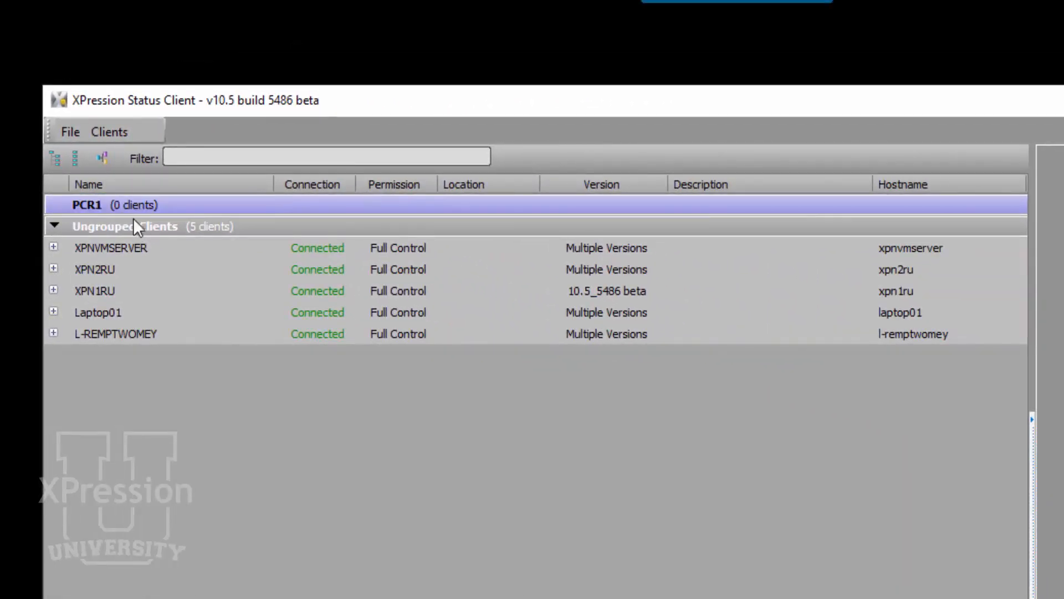
{"action": "left_click", "coordinate": [100, 156]}
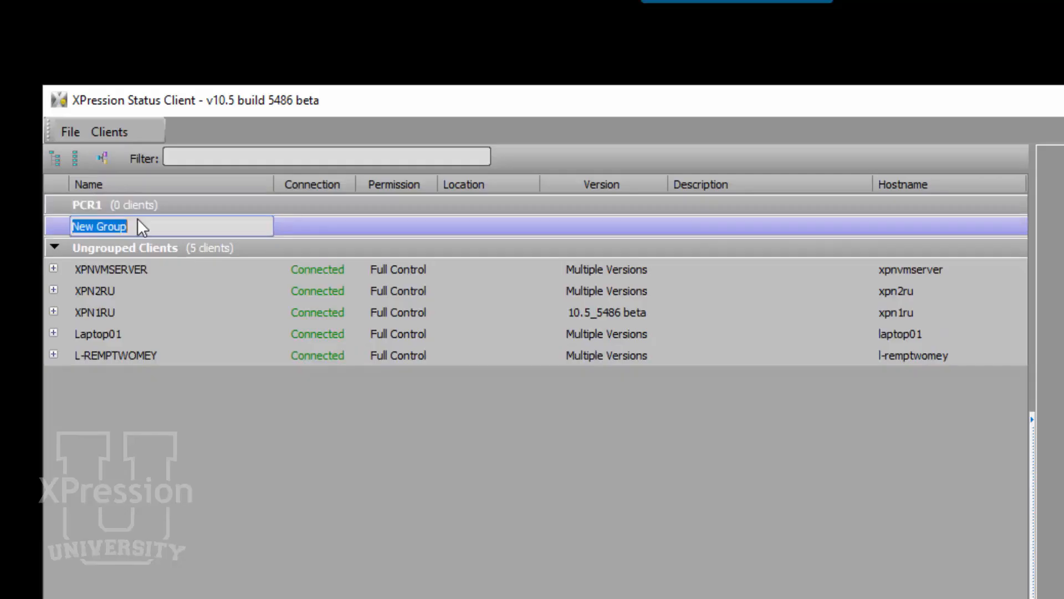
{"action": "type", "text": "PCR2"}
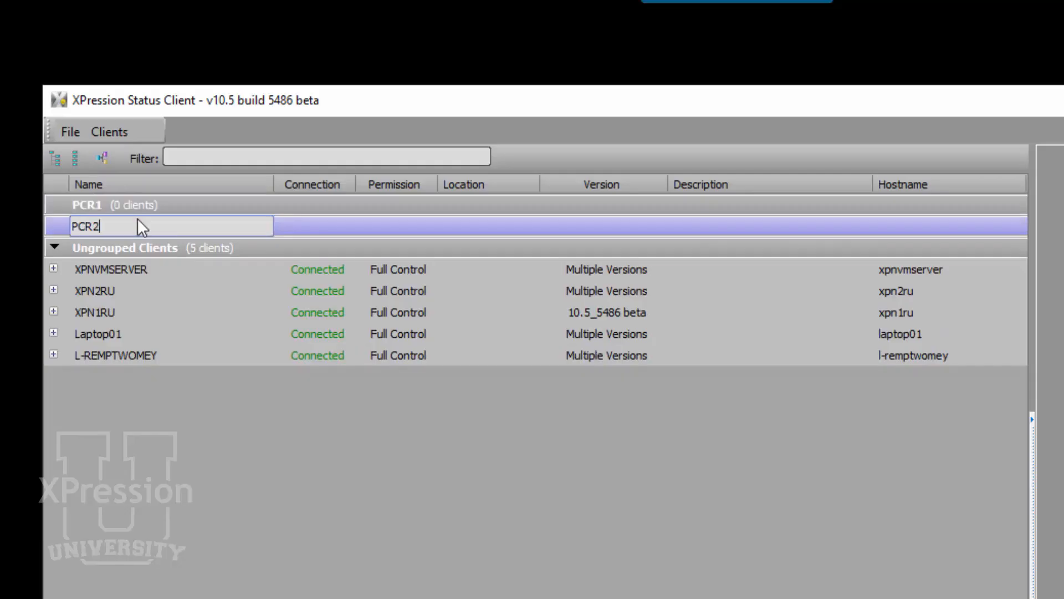
{"action": "key", "text": "Return"}
Step: Add two more client groups named ART DEPT and RACK ROOM
{"action": "left_click", "coordinate": [102, 157]}
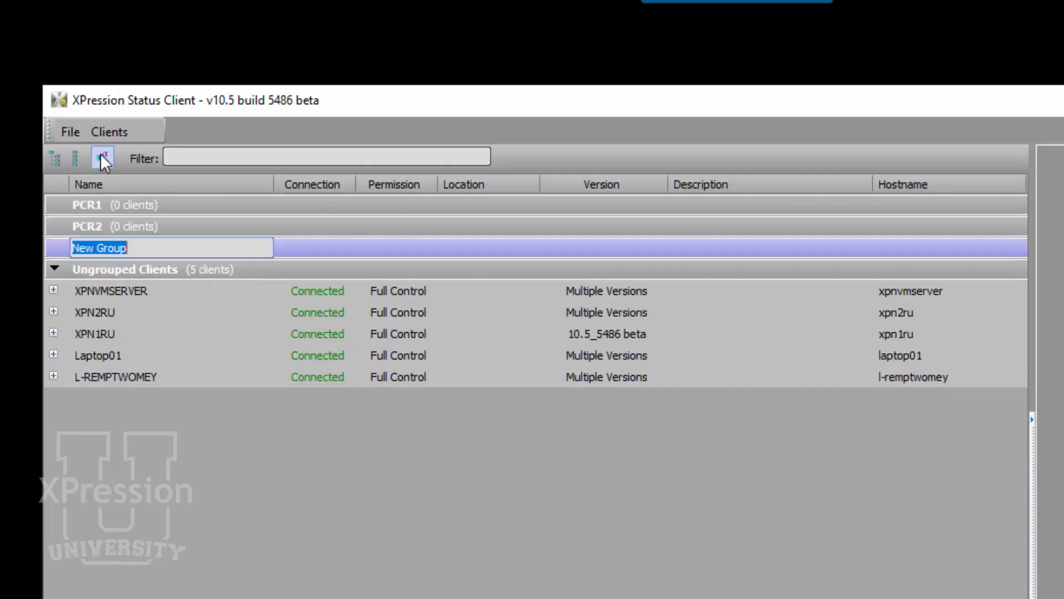
{"action": "type", "text": "ART DE"}
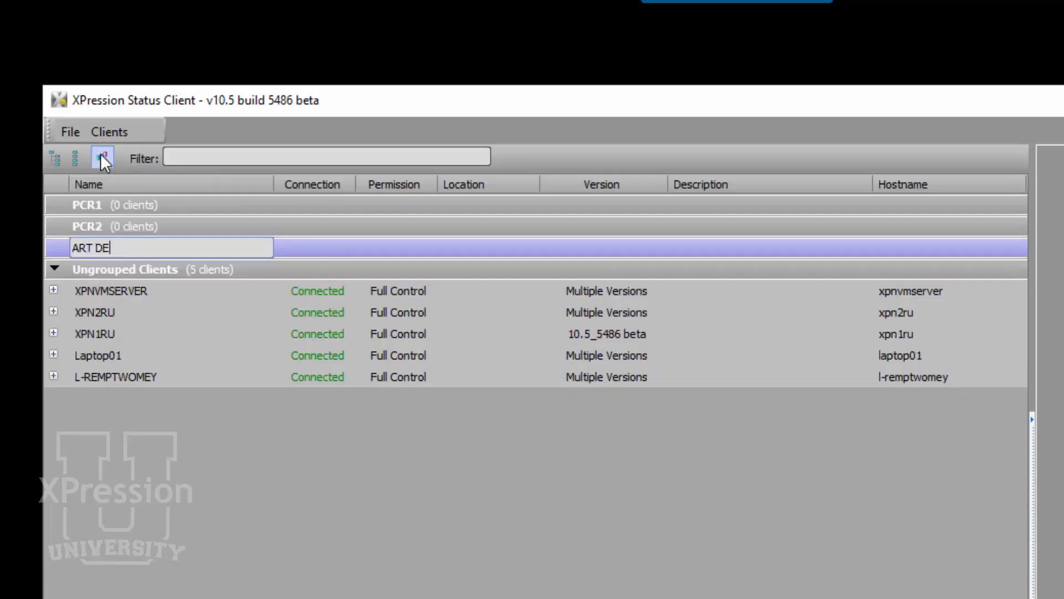
{"action": "type", "text": "PT"}
{"action": "key", "text": "Return"}
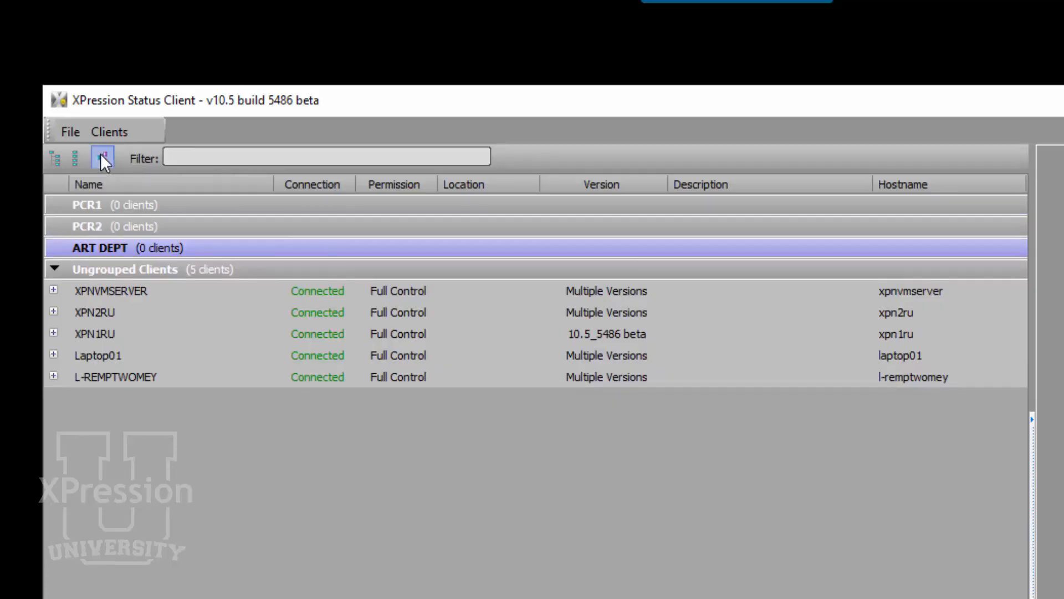
{"action": "left_click", "coordinate": [101, 154]}
{"action": "type", "text": "RACK ROOM"}
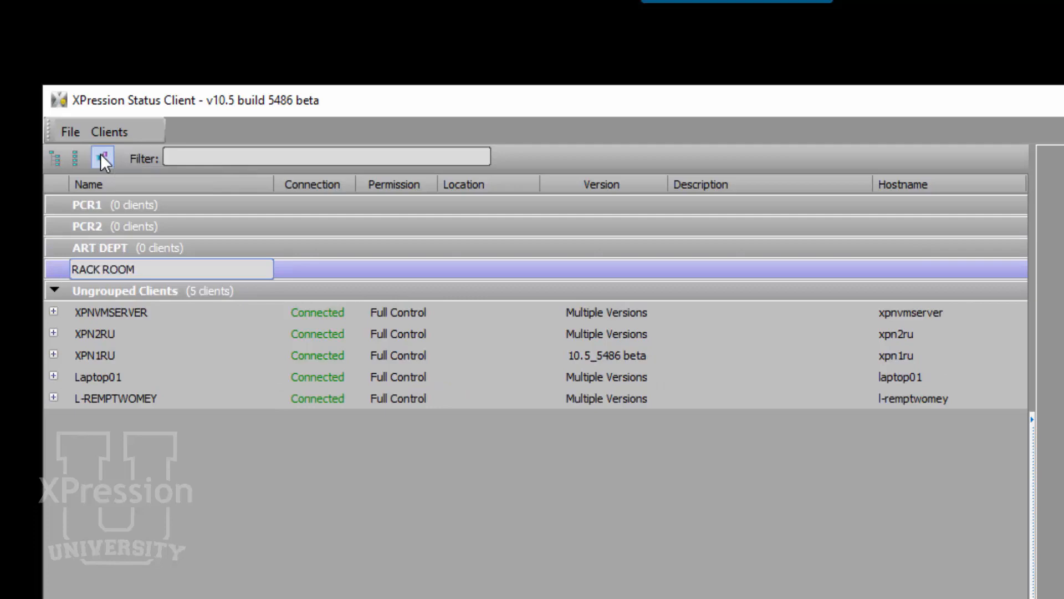
{"action": "key", "text": "Return"}
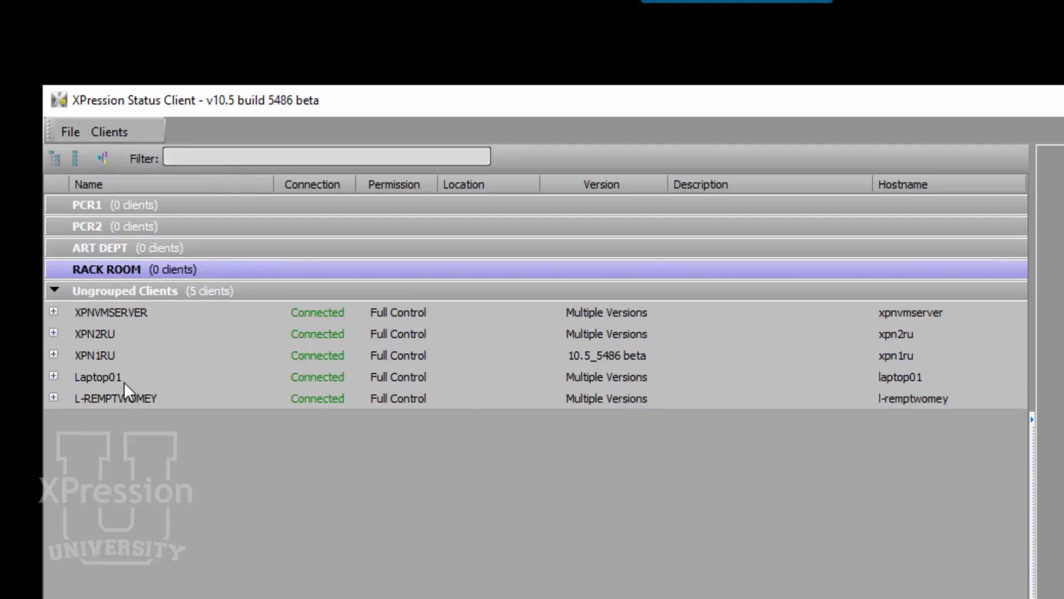
Step: Move the ungrouped clients XPN1RU and XPN2RU into the PCR1 group
{"action": "left_click", "coordinate": [113, 356]}
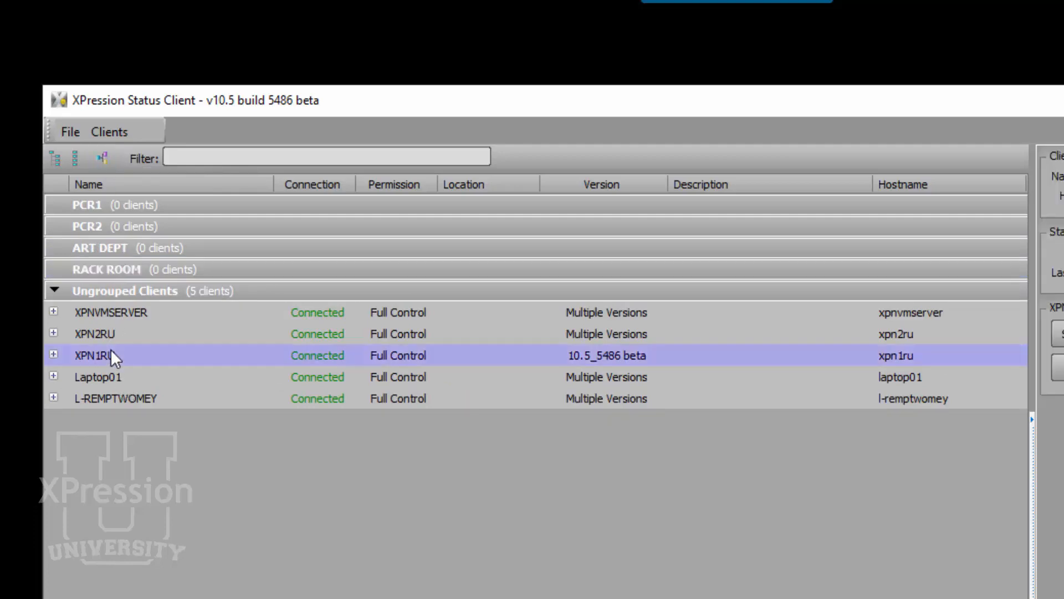
{"action": "left_click_drag", "start_coordinate": [123, 355], "coordinate": [126, 207]}
{"action": "left_click_drag", "start_coordinate": [115, 354], "coordinate": [138, 235]}
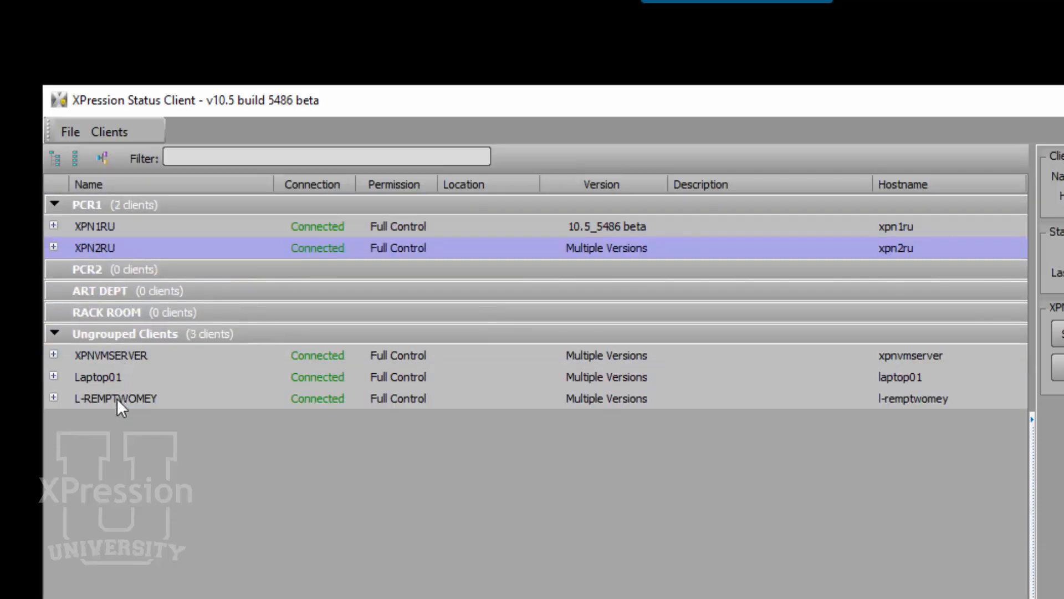
Step: Move the ungrouped clients into groups: XPNVMSERVER into RACK ROOM, the client listed below Laptop01 into PCR2, and Laptop01 into ART DEPT
{"action": "left_click_drag", "start_coordinate": [118, 358], "coordinate": [124, 312]}
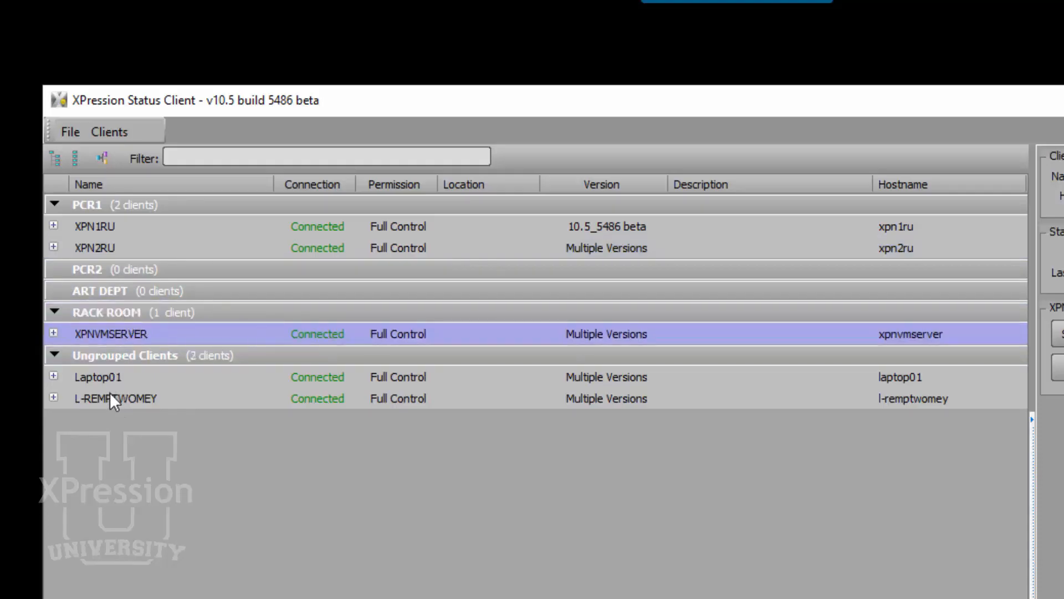
{"action": "left_click_drag", "start_coordinate": [109, 392], "coordinate": [155, 266]}
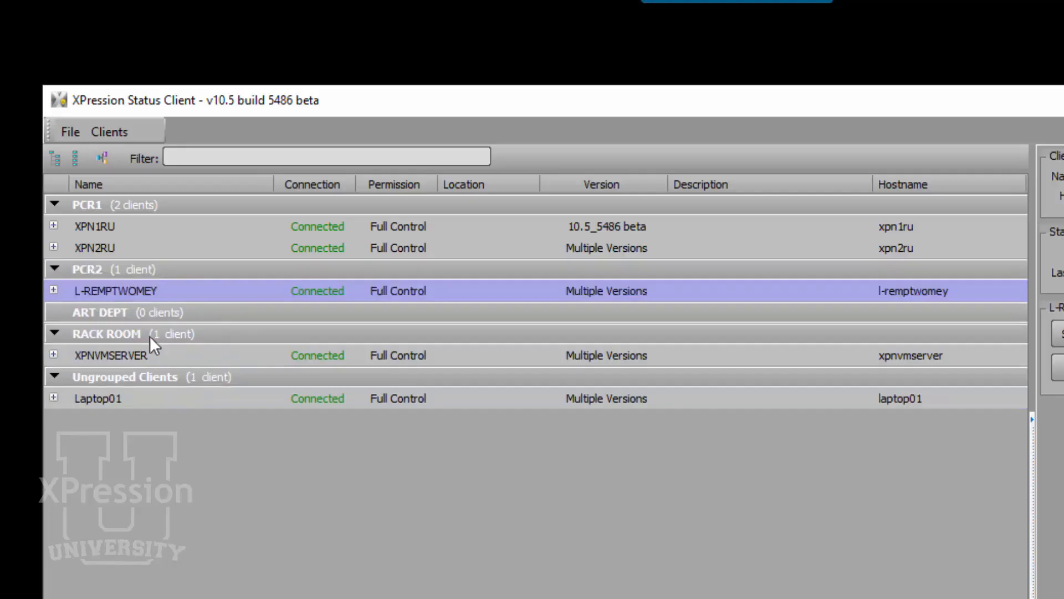
{"action": "left_click_drag", "start_coordinate": [105, 394], "coordinate": [123, 314]}
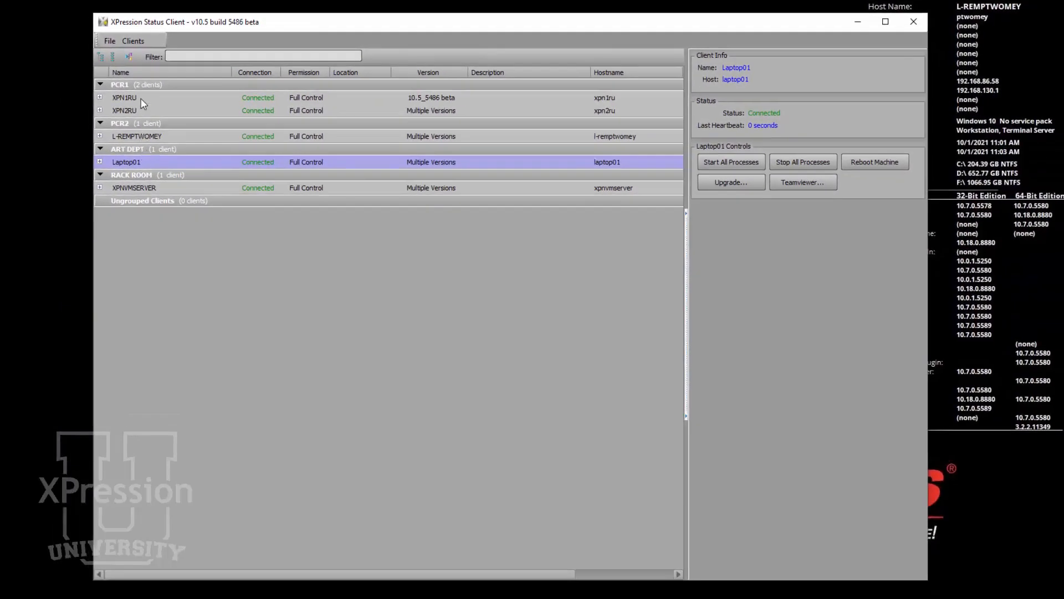
Step: Upgrade XPN1RU and XPN2RU in the PCR1 group together using the XPression-Studio-Flex-x64-10.5_5486.exe installer
{"action": "left_click", "coordinate": [142, 103]}
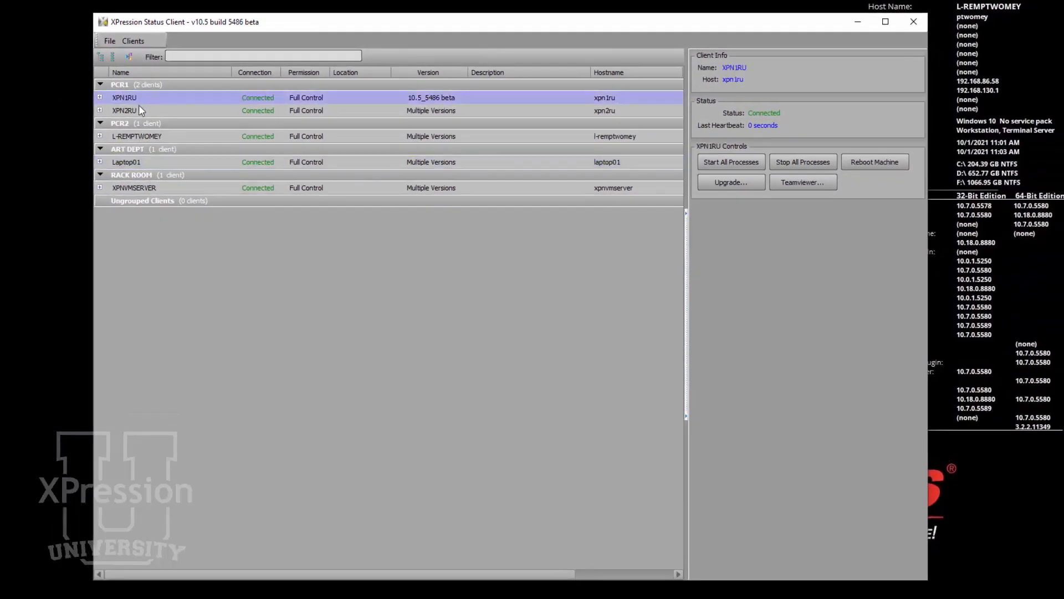
{"action": "left_click", "coordinate": [139, 110], "text": "ctrl"}
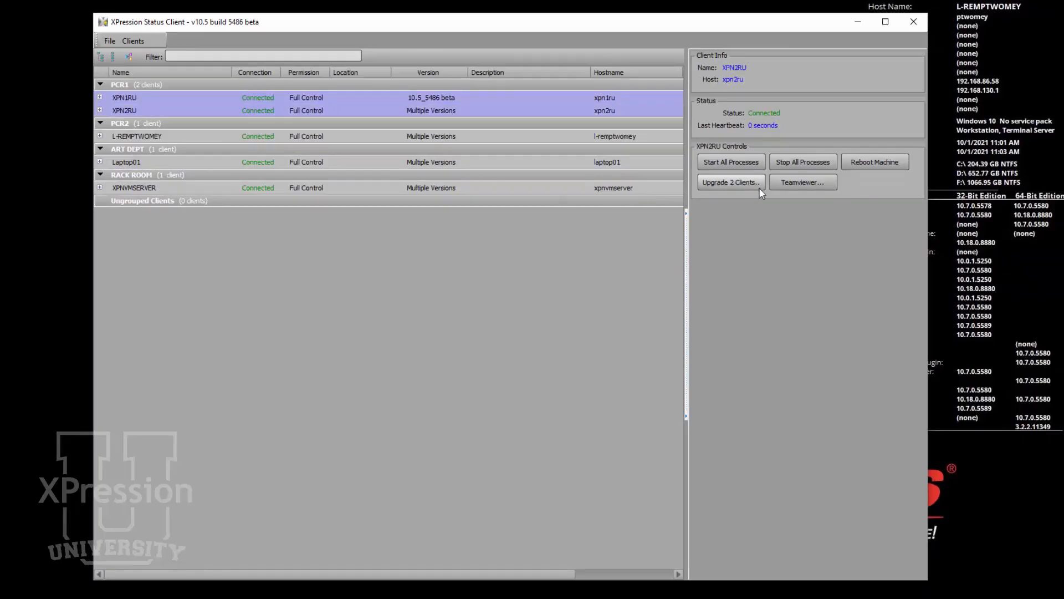
{"action": "left_click", "coordinate": [744, 182]}
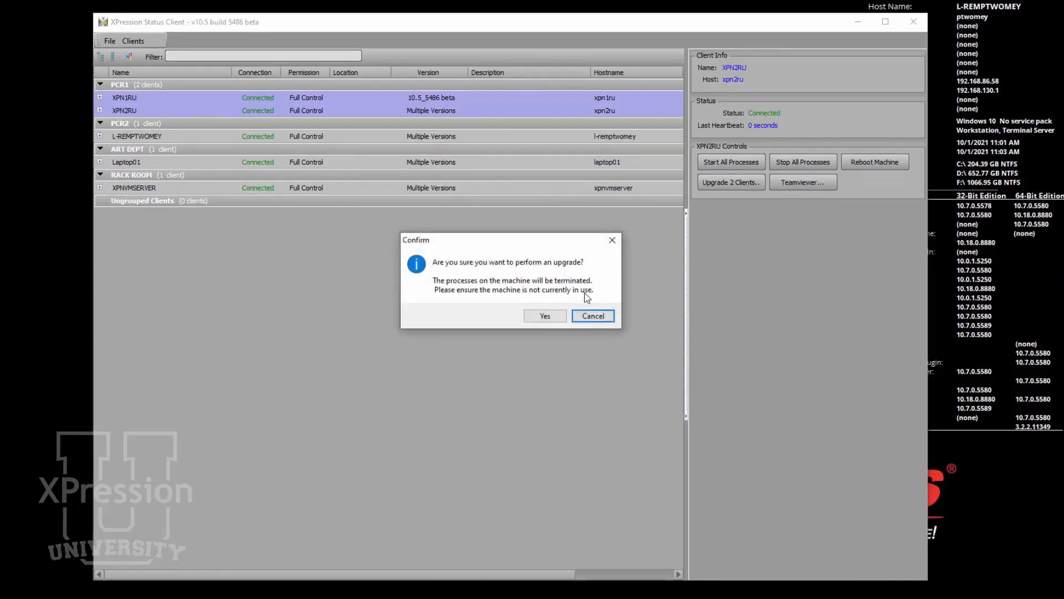
{"action": "left_click", "coordinate": [545, 315]}
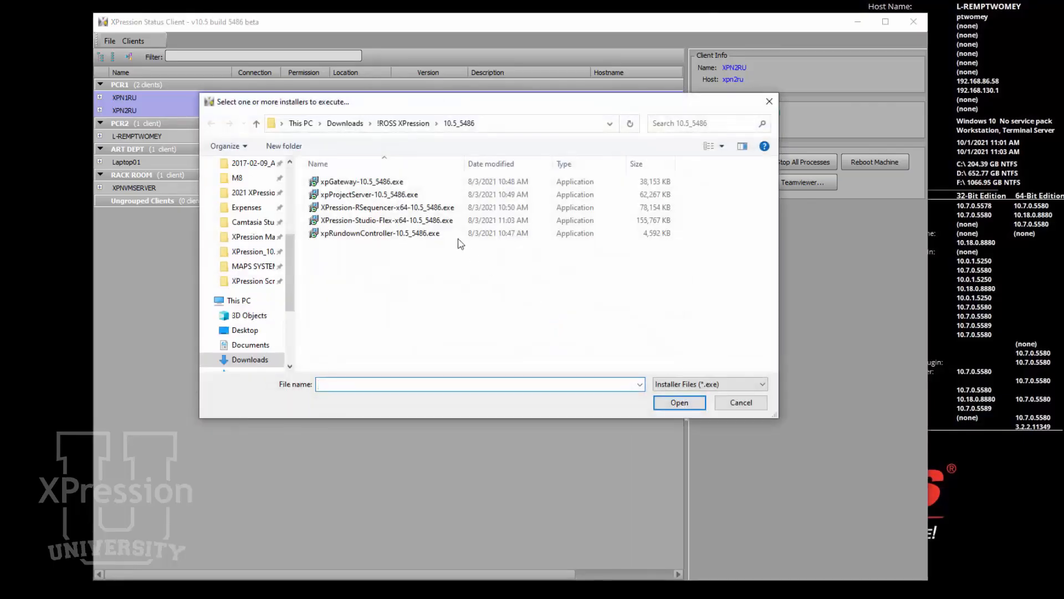
{"action": "left_click", "coordinate": [373, 222]}
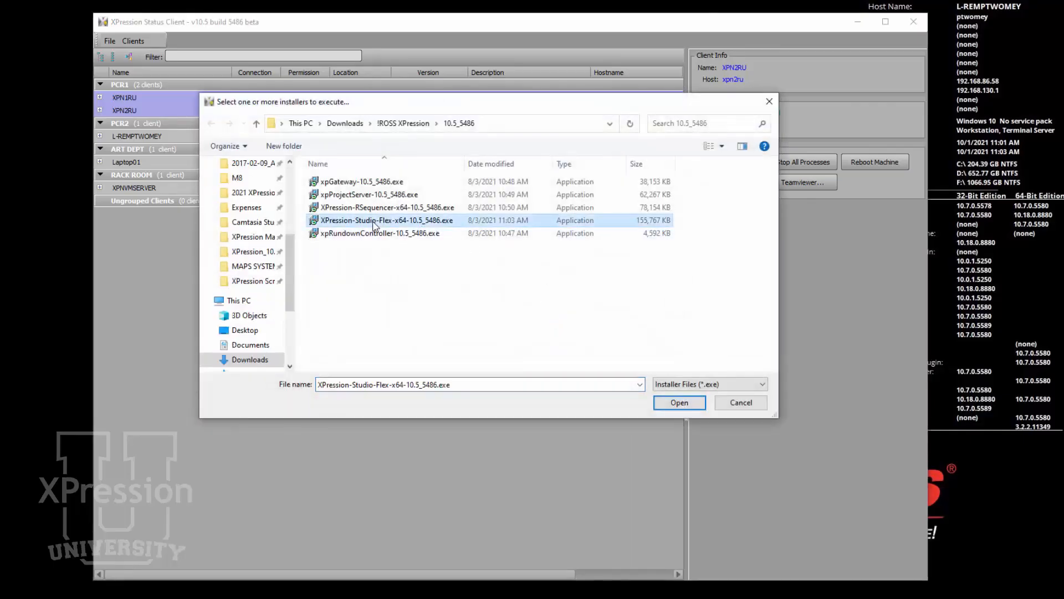
{"action": "left_click", "coordinate": [688, 404]}
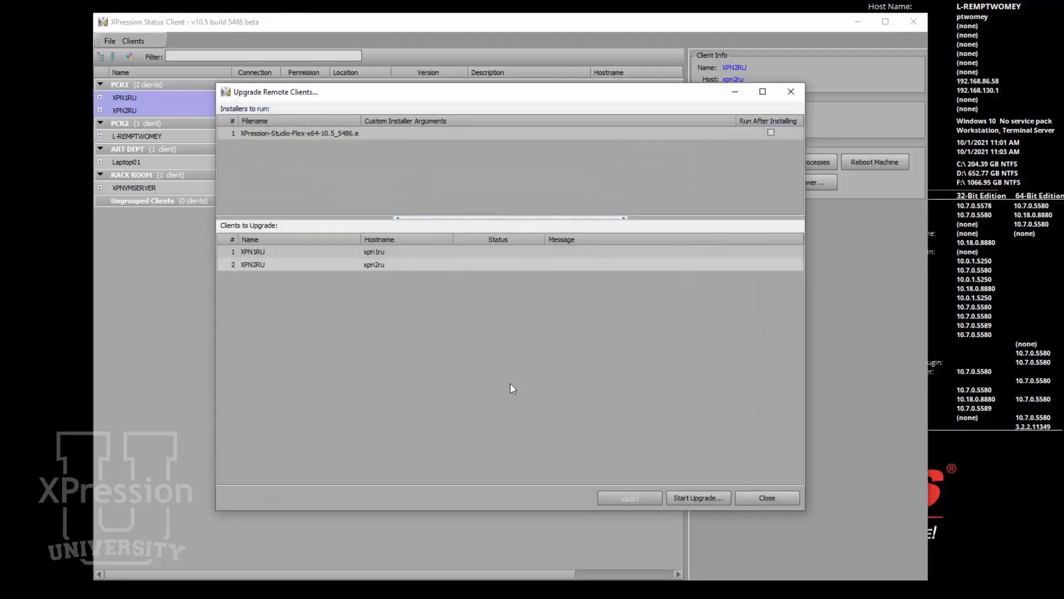
{"action": "left_click", "coordinate": [692, 498]}
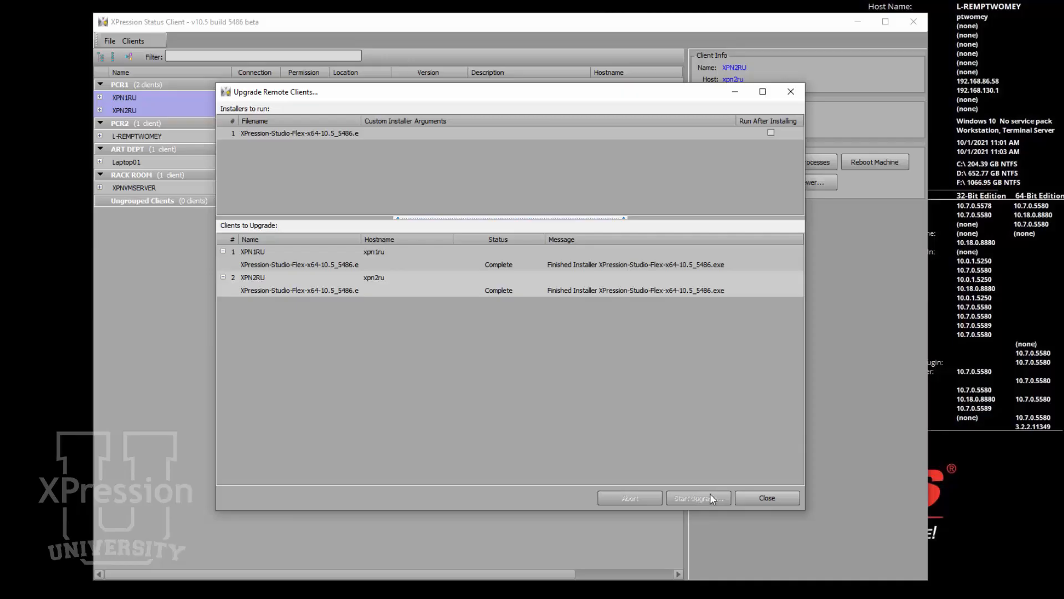
{"action": "left_click", "coordinate": [769, 498]}
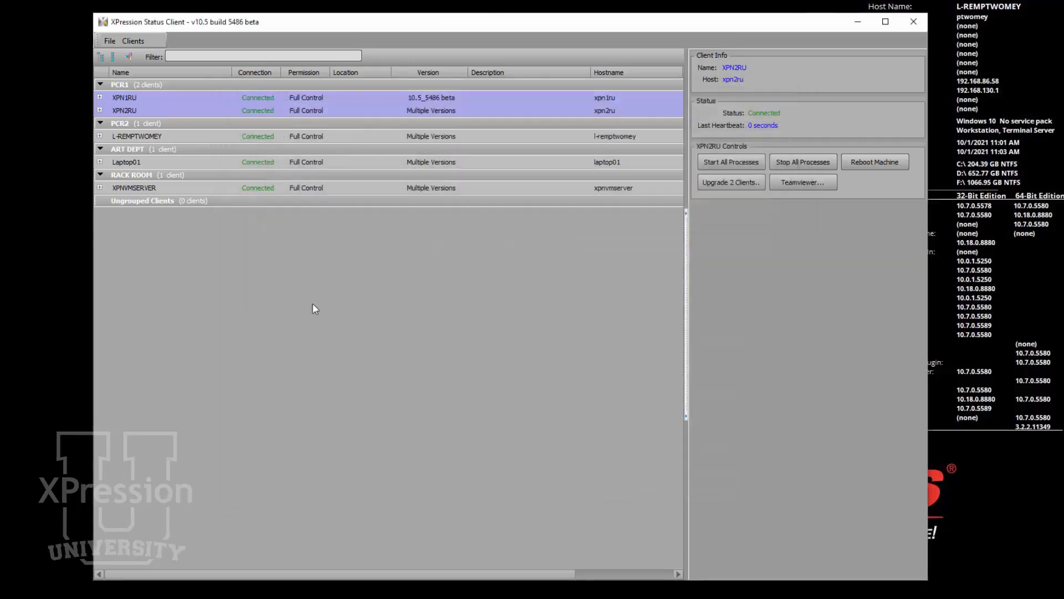
Step: Start the remote upgrade of Laptop01 in the ART DEPT group with the XPression-Studio-Flex-x64-10.5_5486.exe installer
{"action": "left_click", "coordinate": [148, 163]}
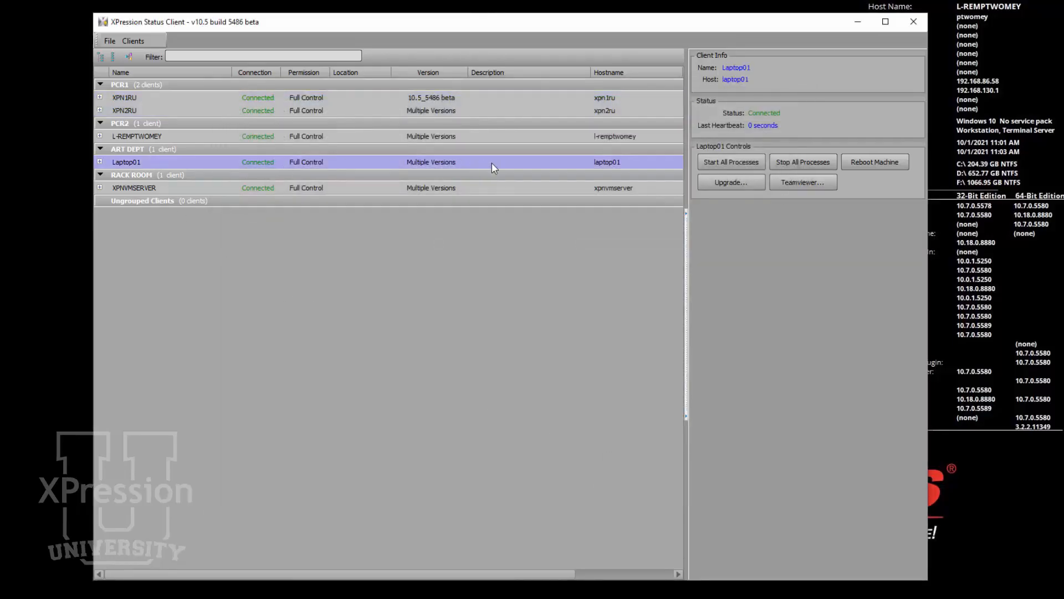
{"action": "left_click", "coordinate": [734, 179]}
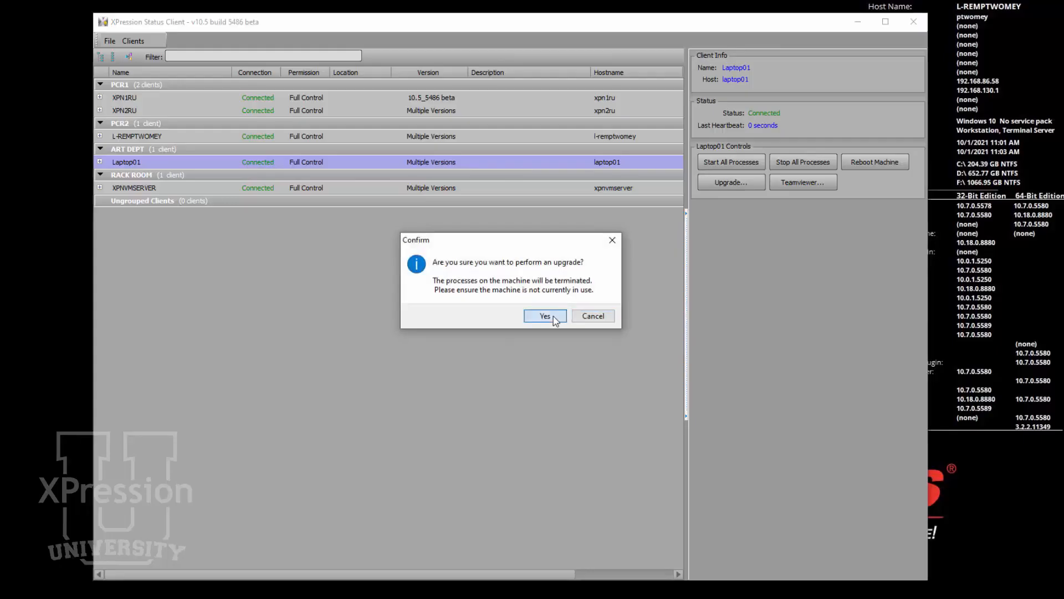
{"action": "left_click", "coordinate": [553, 316]}
{"action": "left_click", "coordinate": [367, 220]}
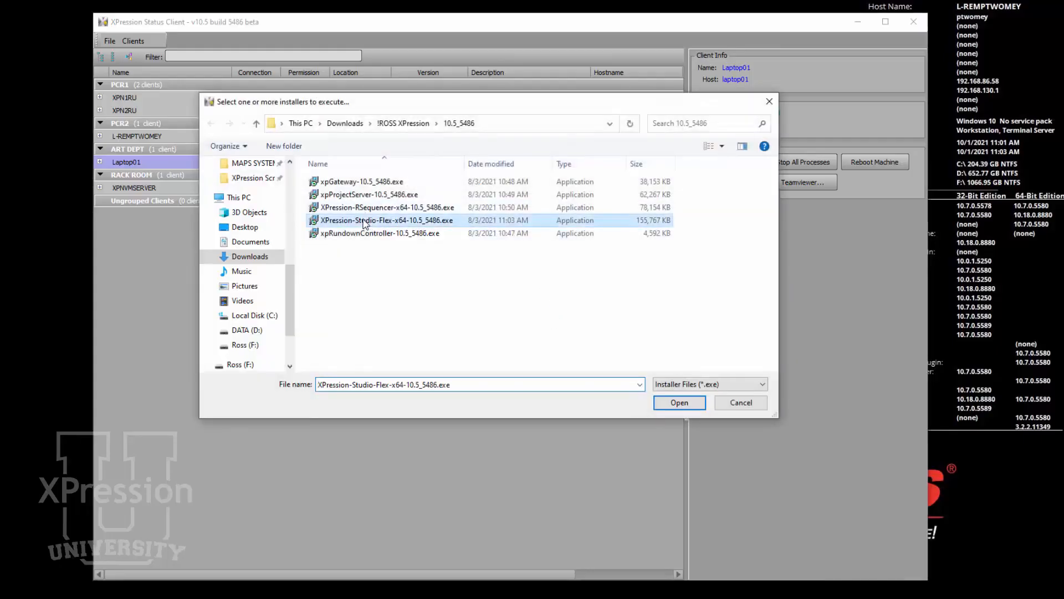
{"action": "left_click", "coordinate": [667, 408]}
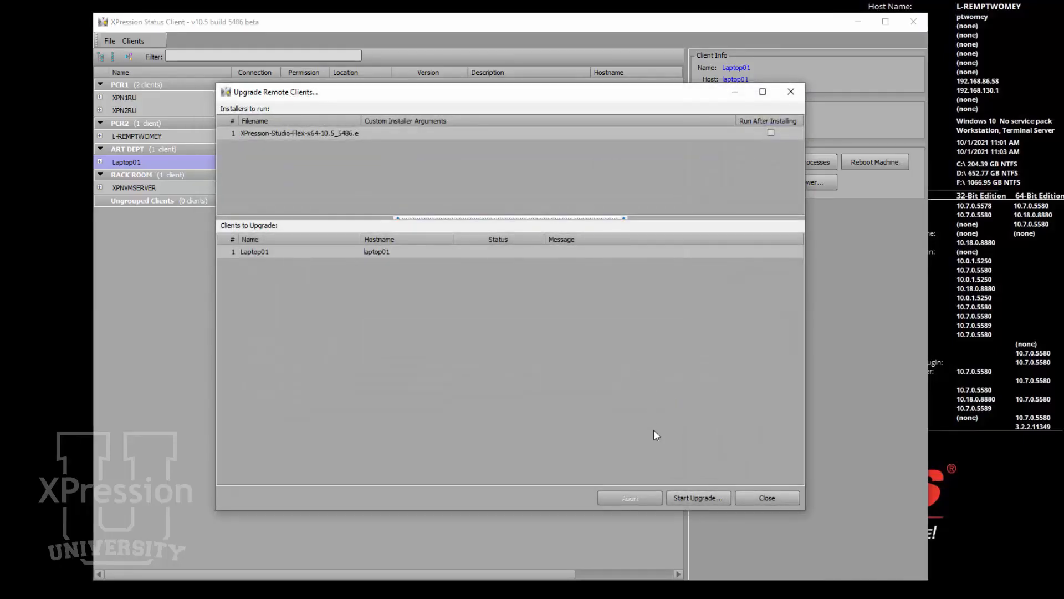
{"action": "left_click", "coordinate": [687, 493]}
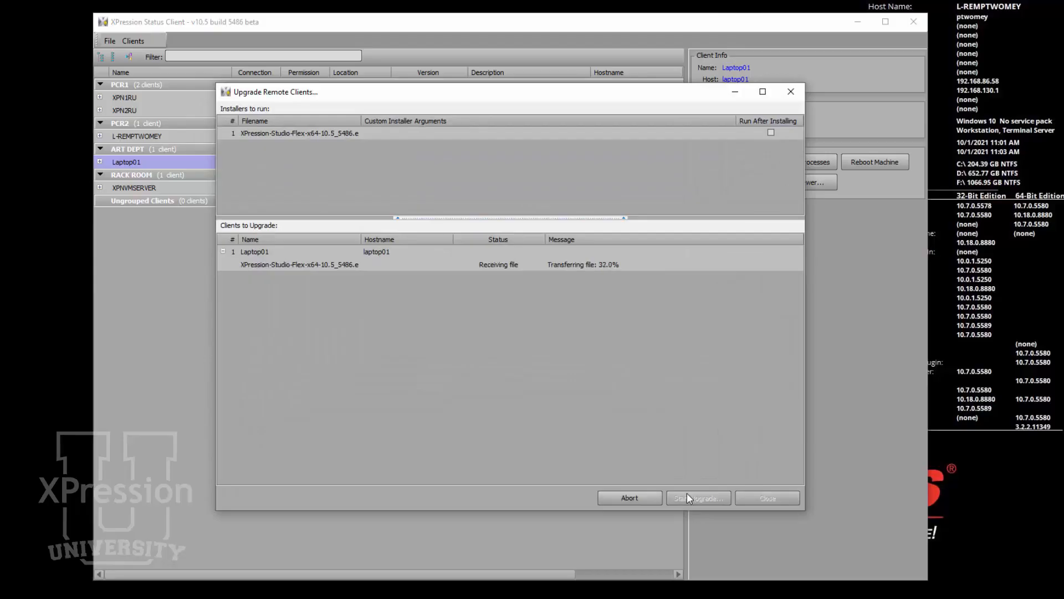